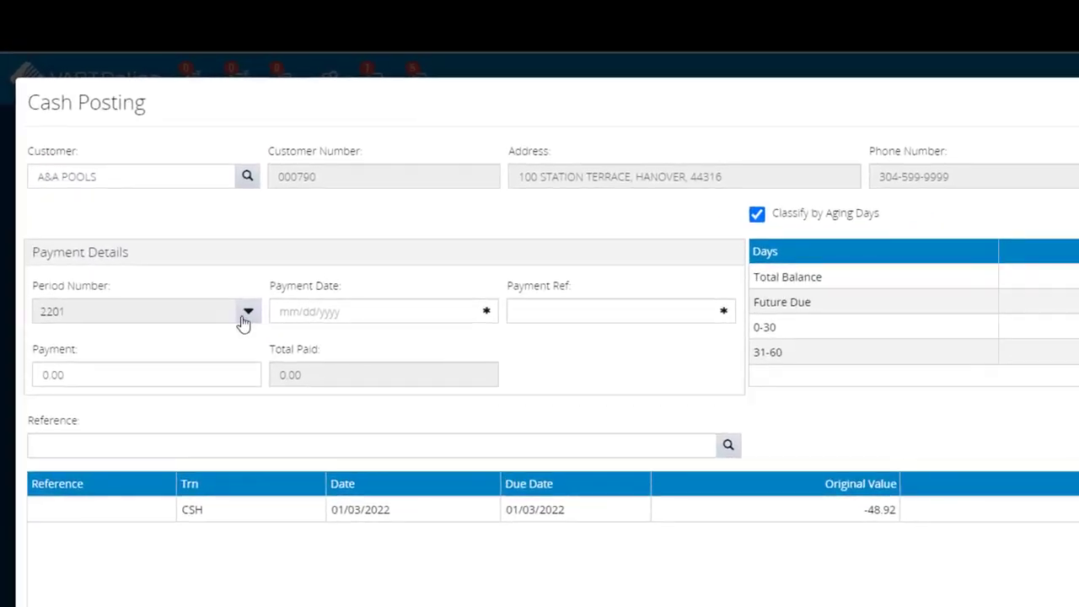
- Change the cash posting's period number to 2202 and accept the reset of the grids
click(175, 230)
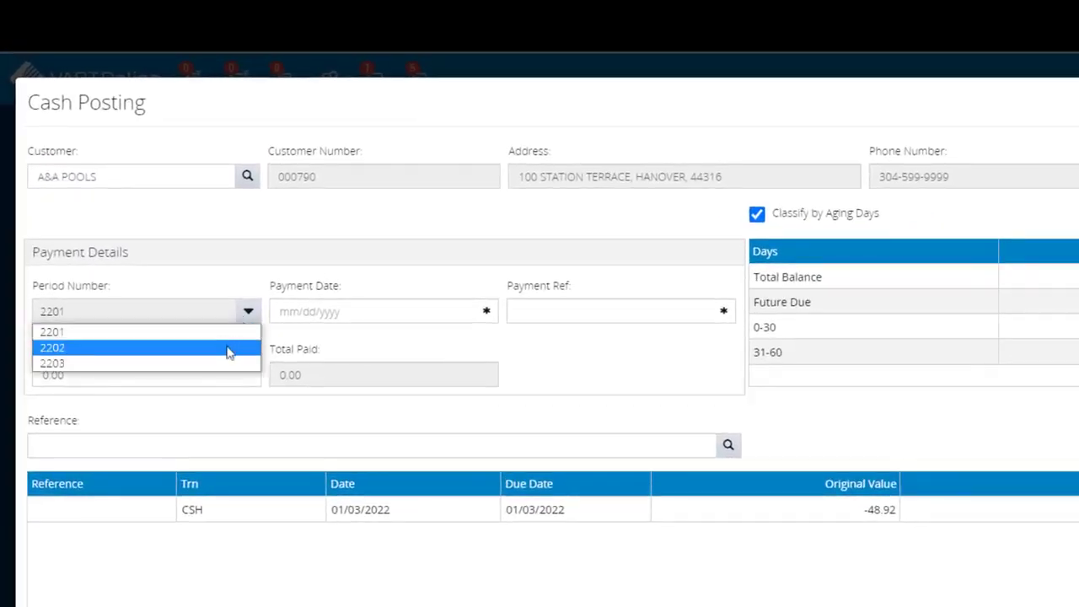
click(226, 349)
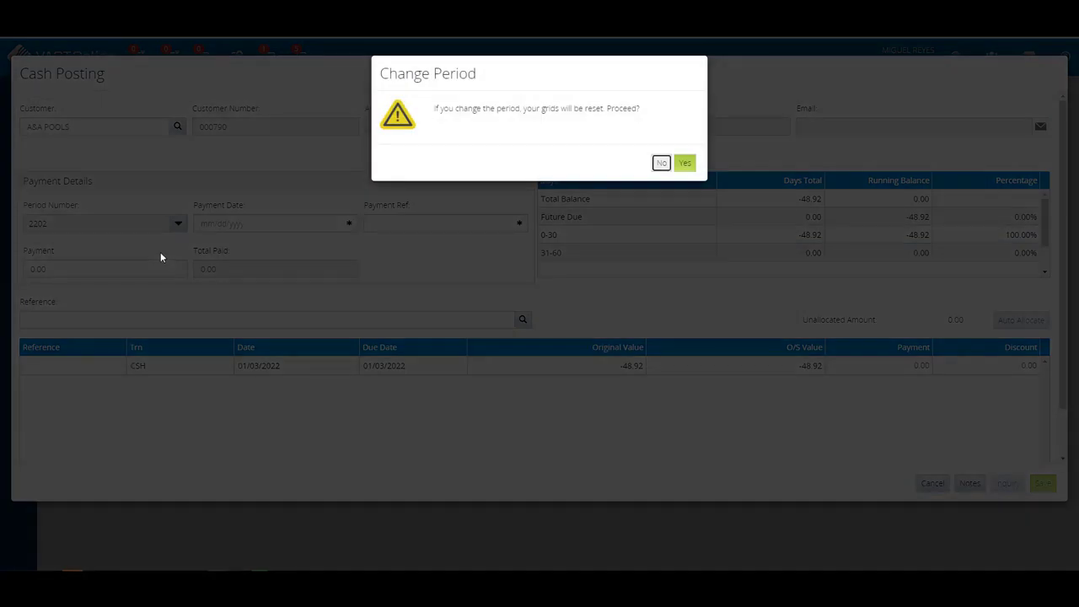
click(682, 164)
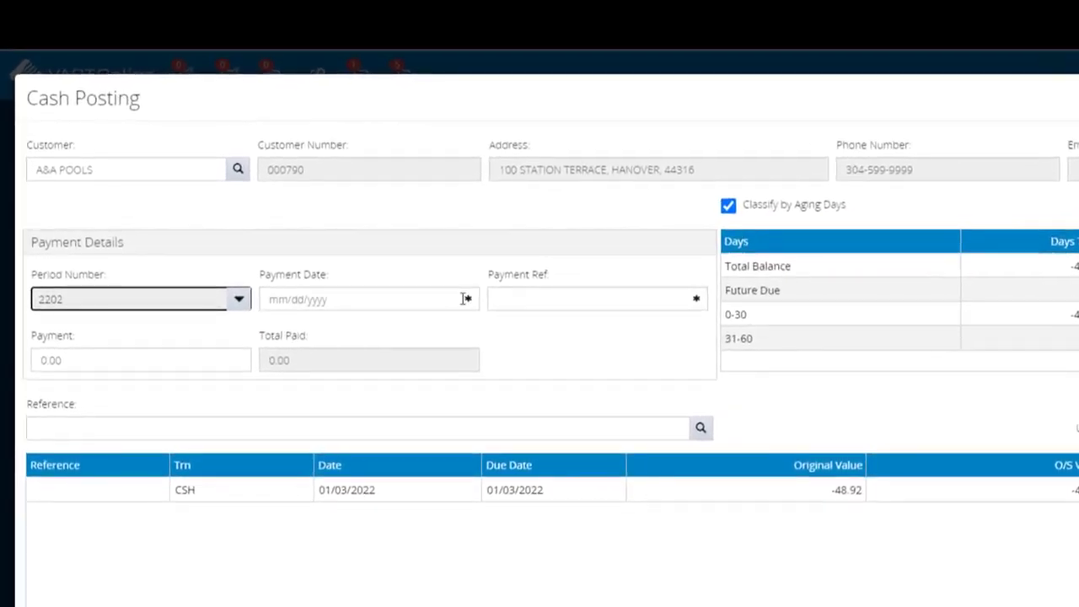
- Set the payment date to 01/14/2022 and enter CP15975 as the payment reference
click(383, 248)
click(452, 468)
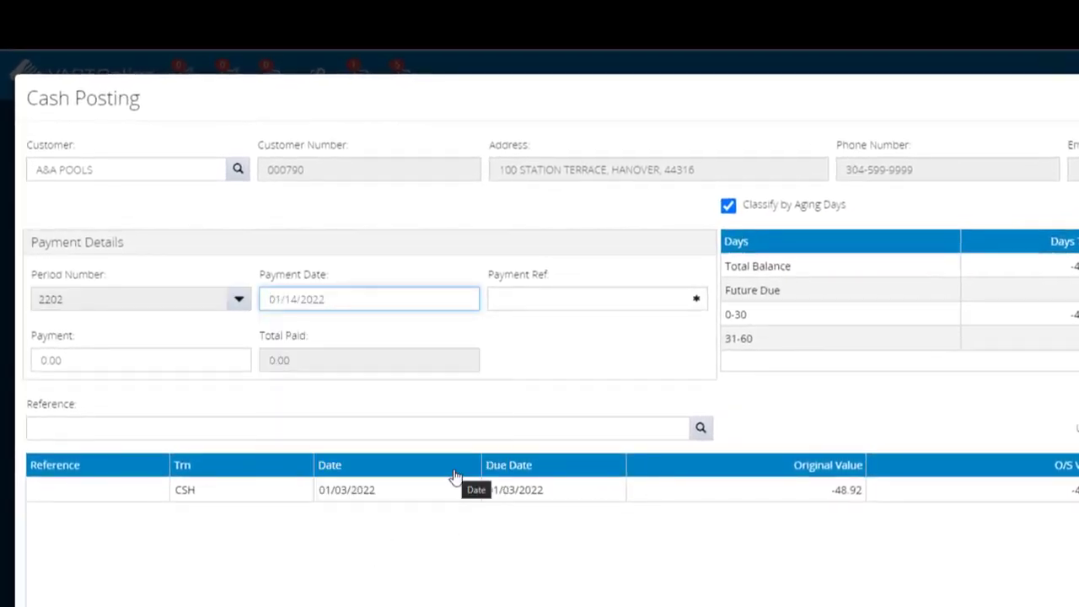
click(544, 306)
text(CP15)
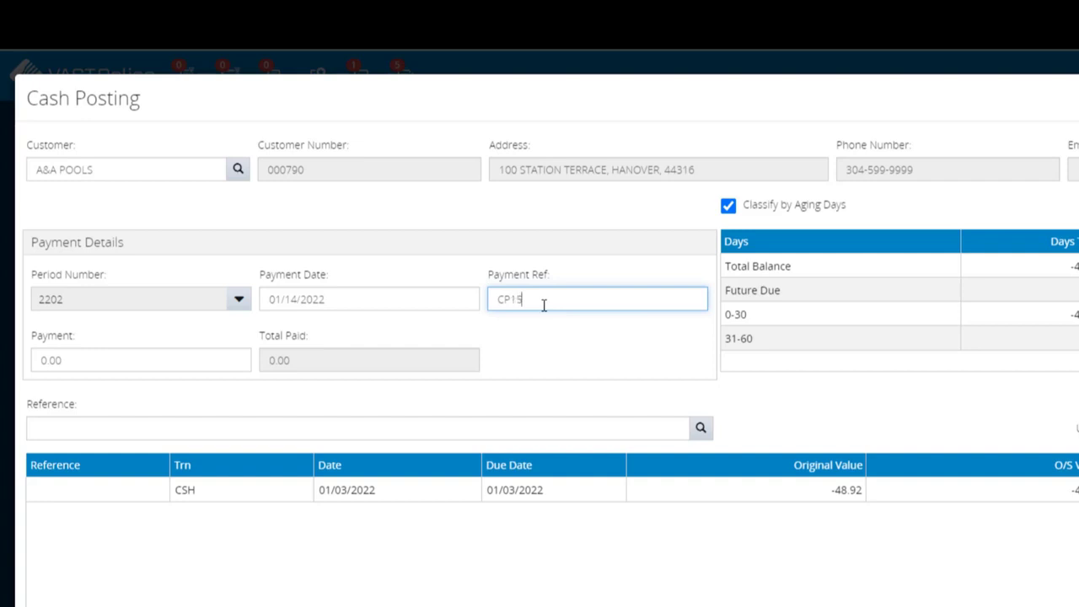
text(975)
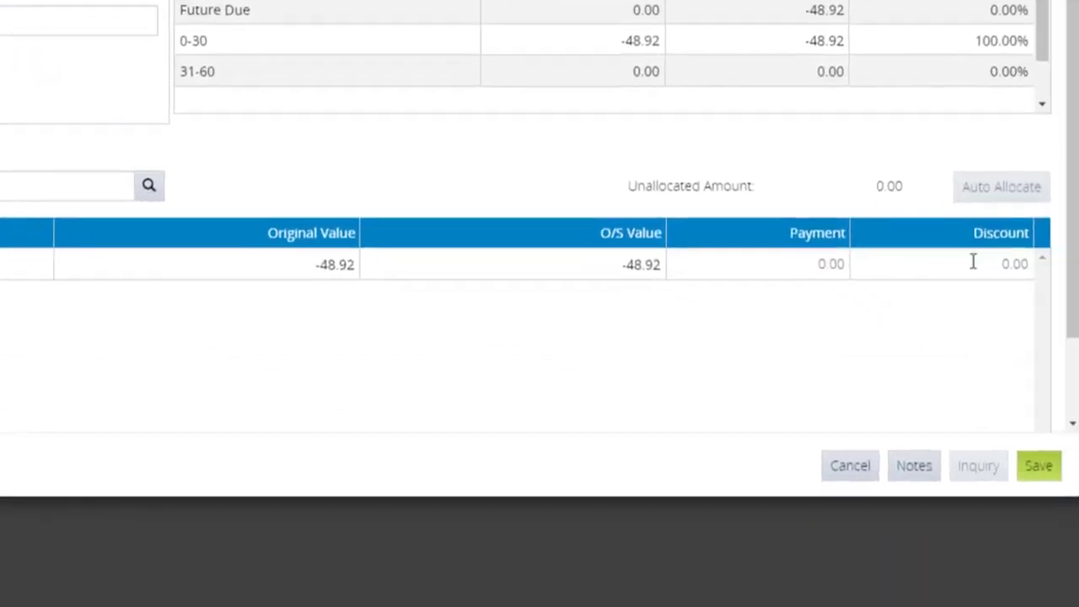
- Enter a discount of -48.92 on the CSH transaction dated 01/03/2022
click(1001, 256)
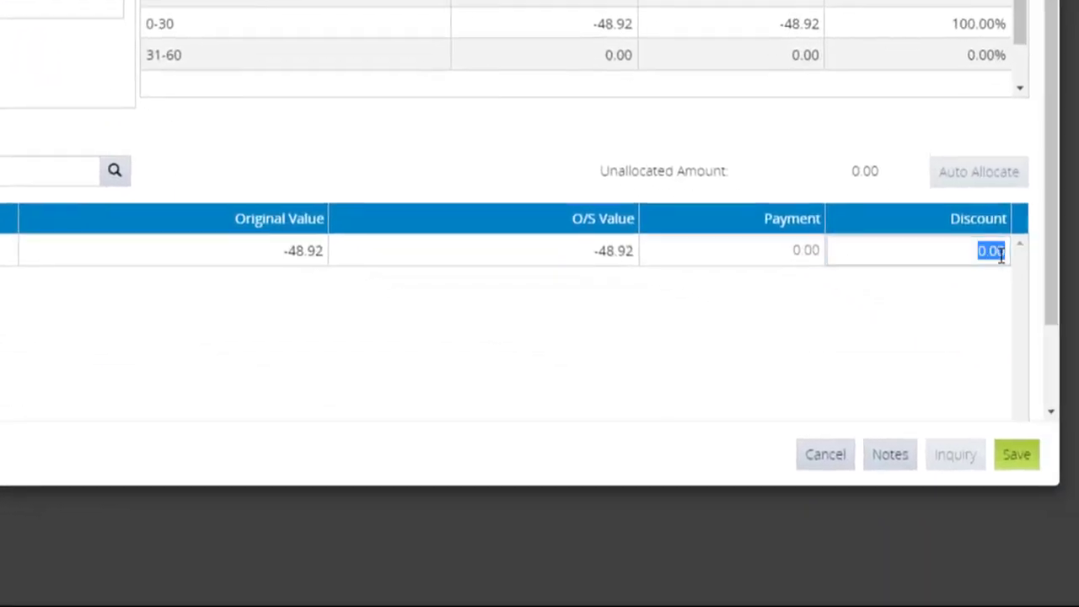
key(BackSpace)
text(-)
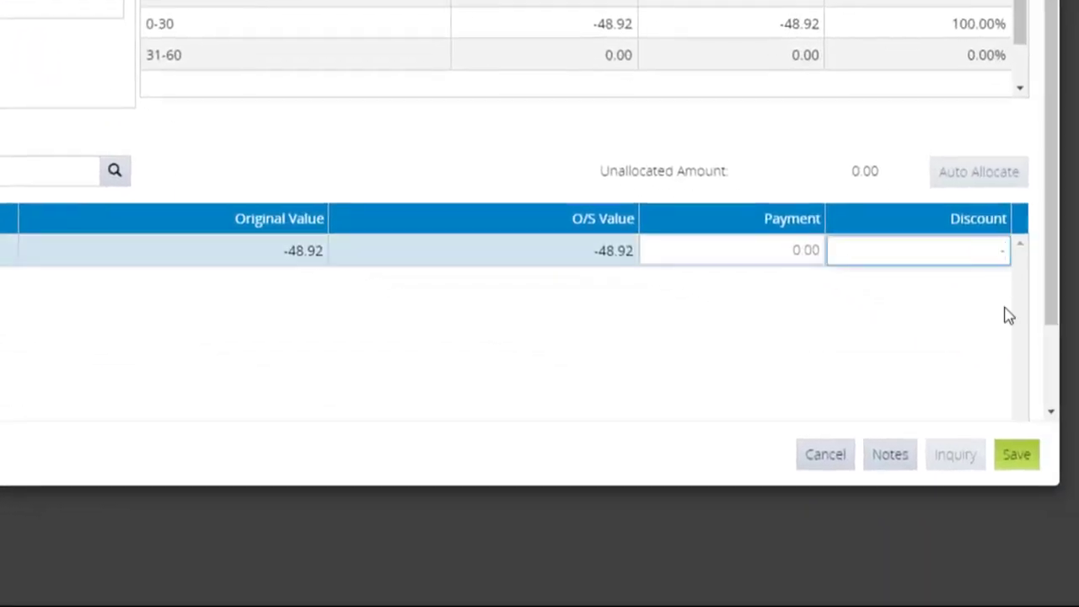
text(48.92)
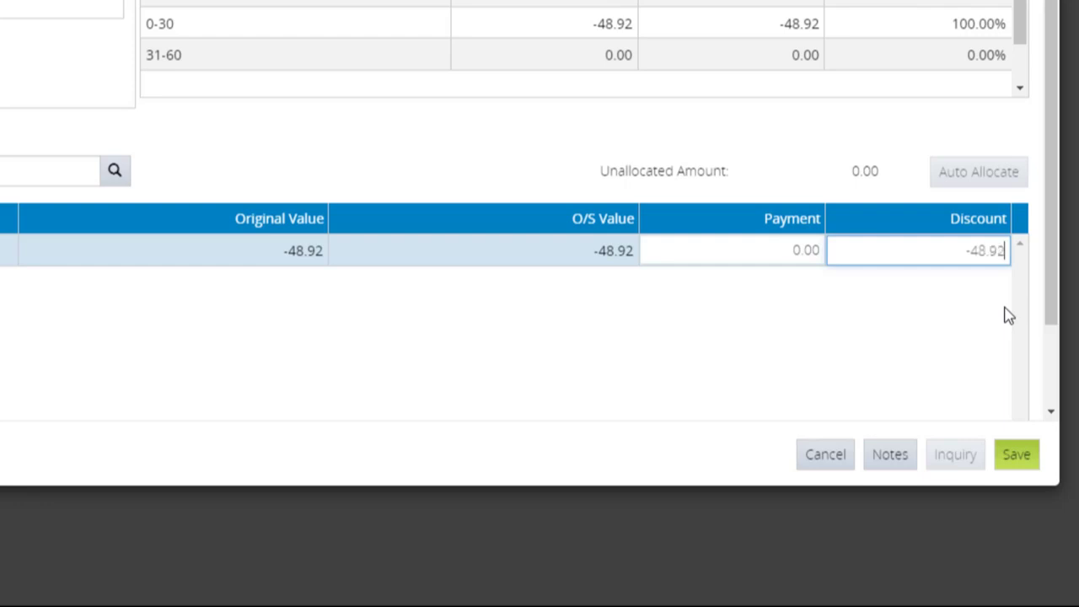
key(Tab)
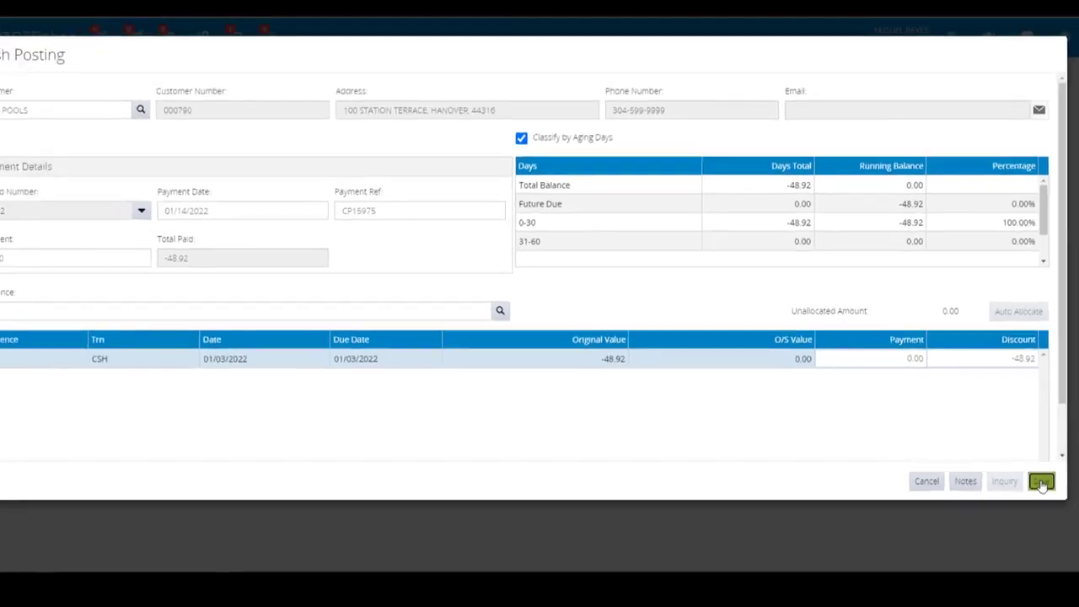
- Save the cash posting without adding any payment method, and close the printout preview
click(1017, 456)
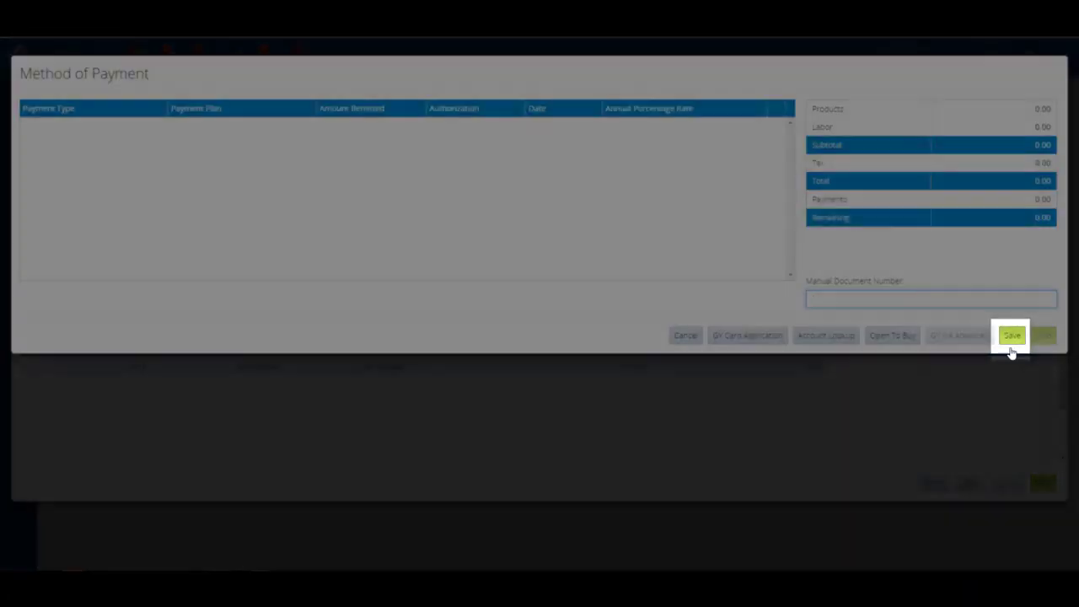
click(1010, 344)
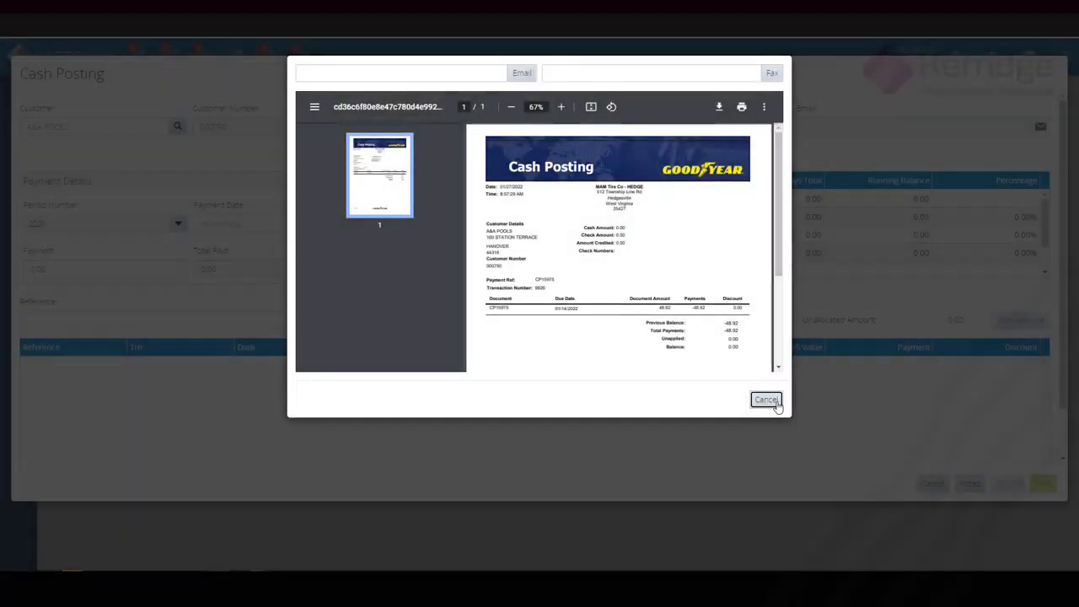
click(775, 405)
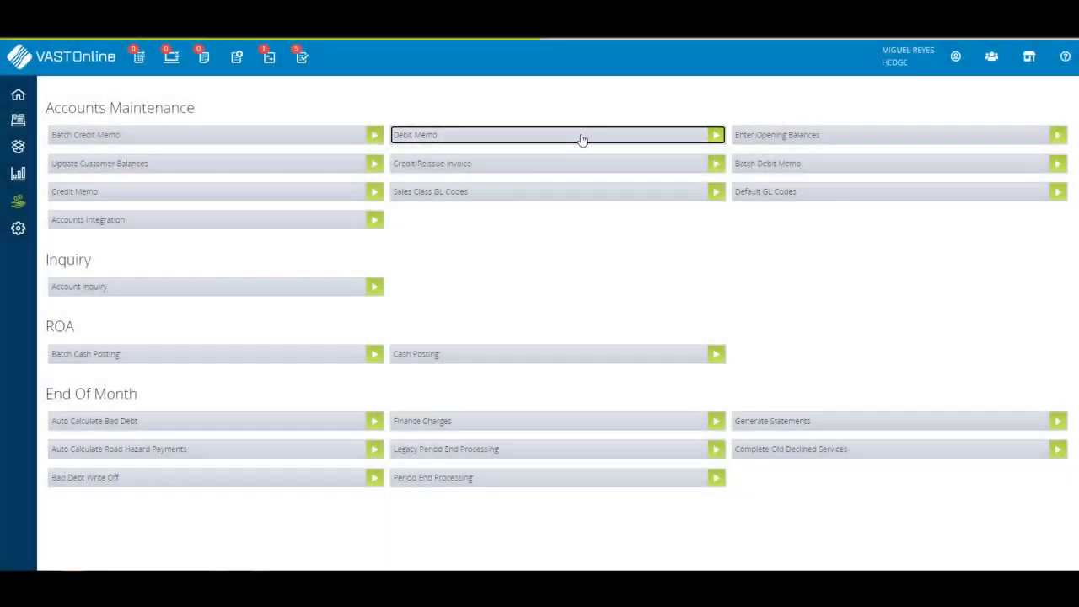
- Open a new Debit Memo and load the same A&A POOLS customer as in the cash posting
click(581, 136)
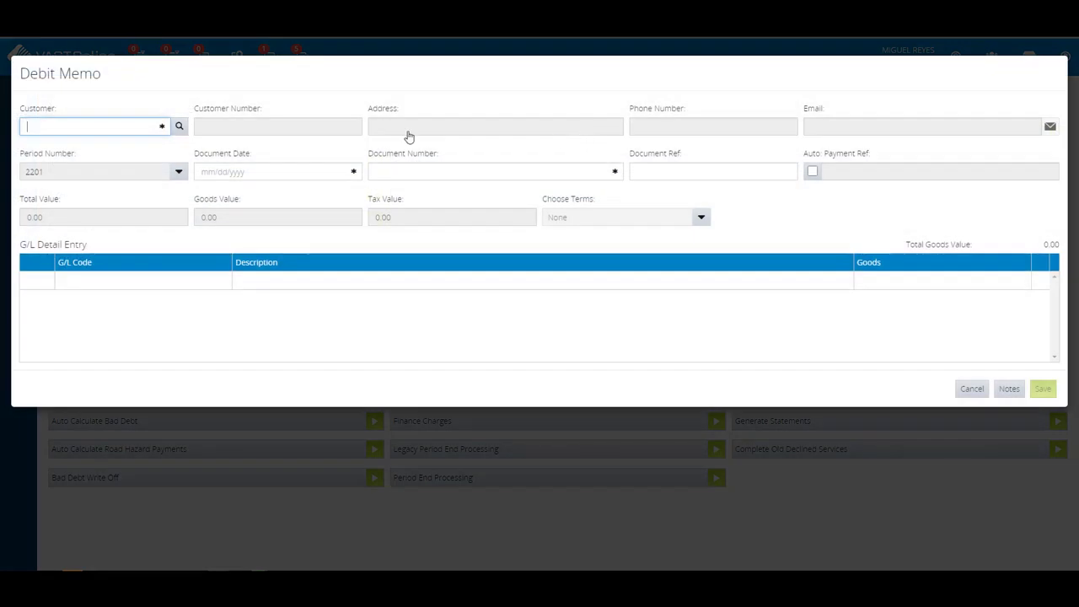
text(A&A)
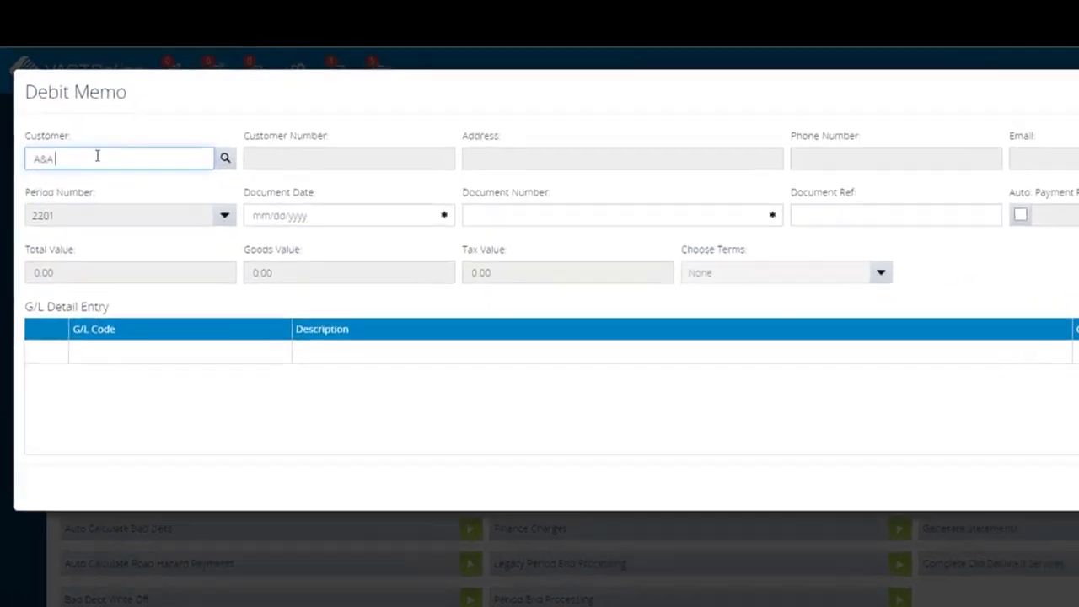
text( POOLS)
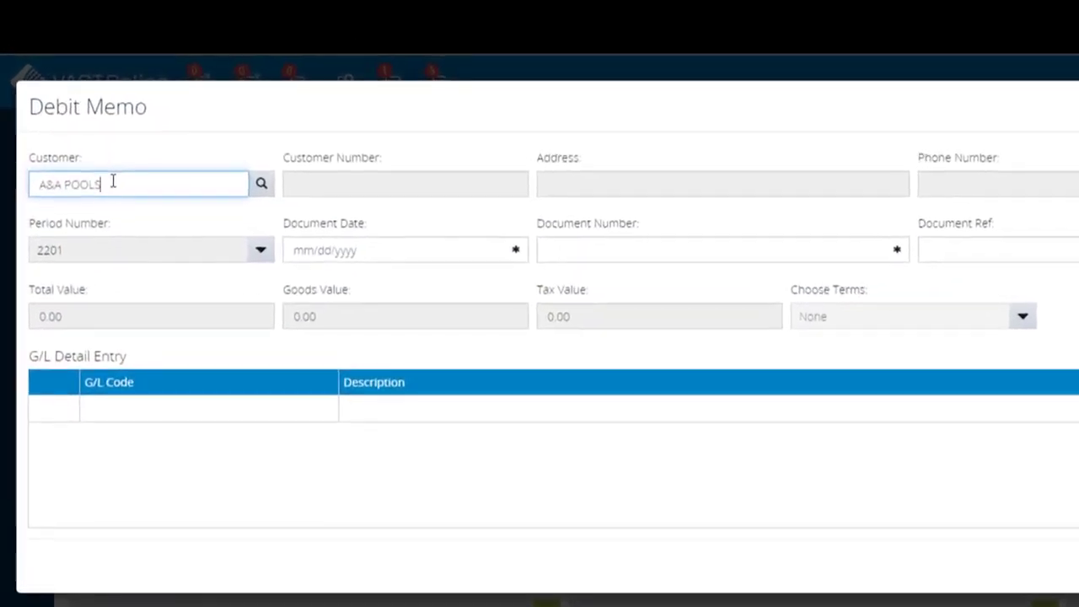
click(261, 192)
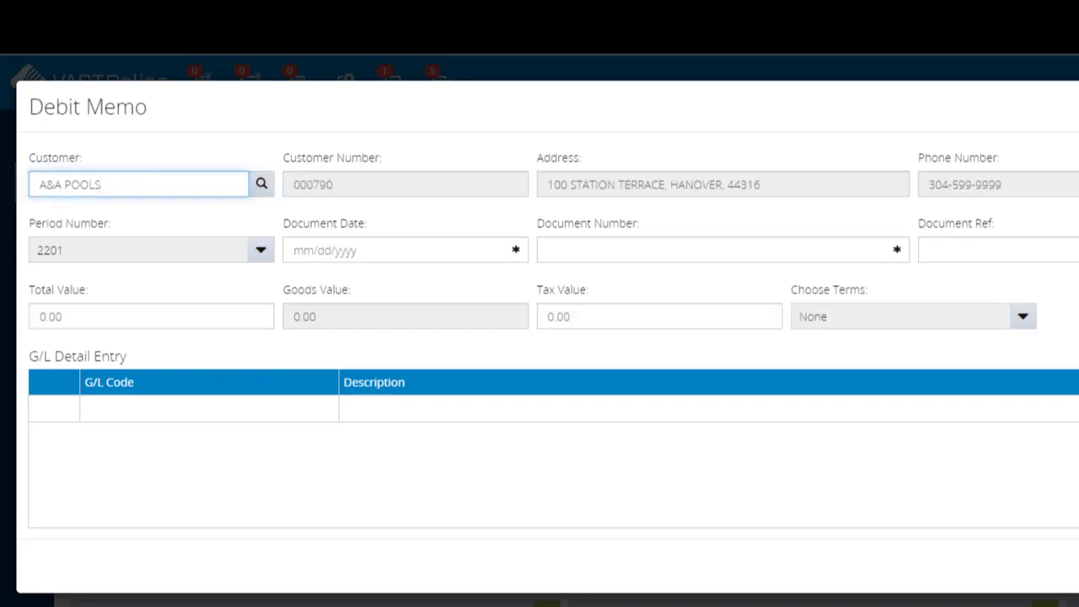
- Set the debit memo's period number to 2202 and its document date to 01/06/2022
click(264, 257)
click(260, 287)
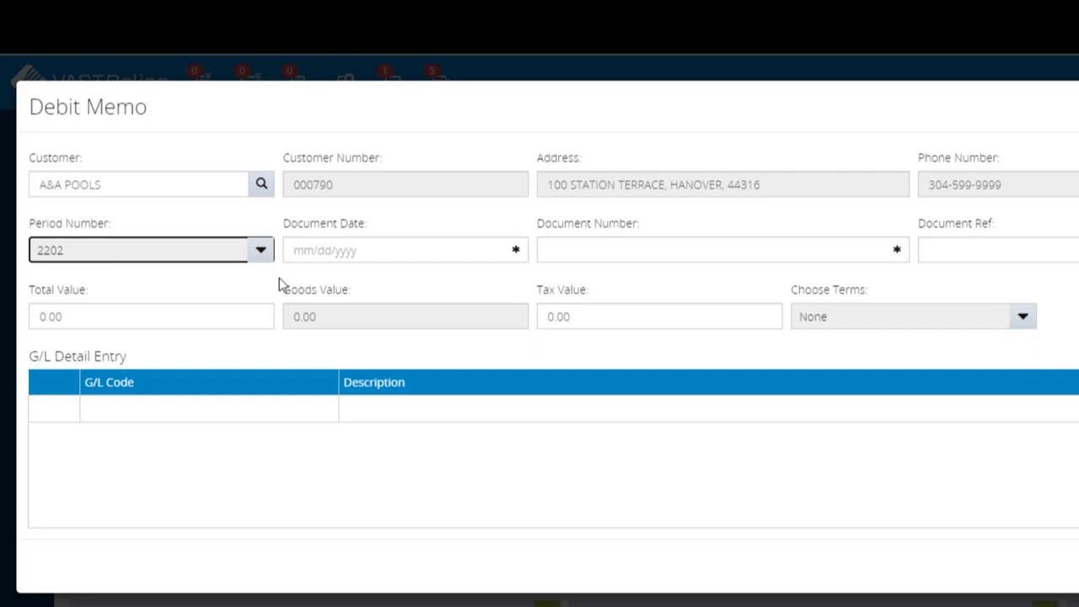
click(370, 252)
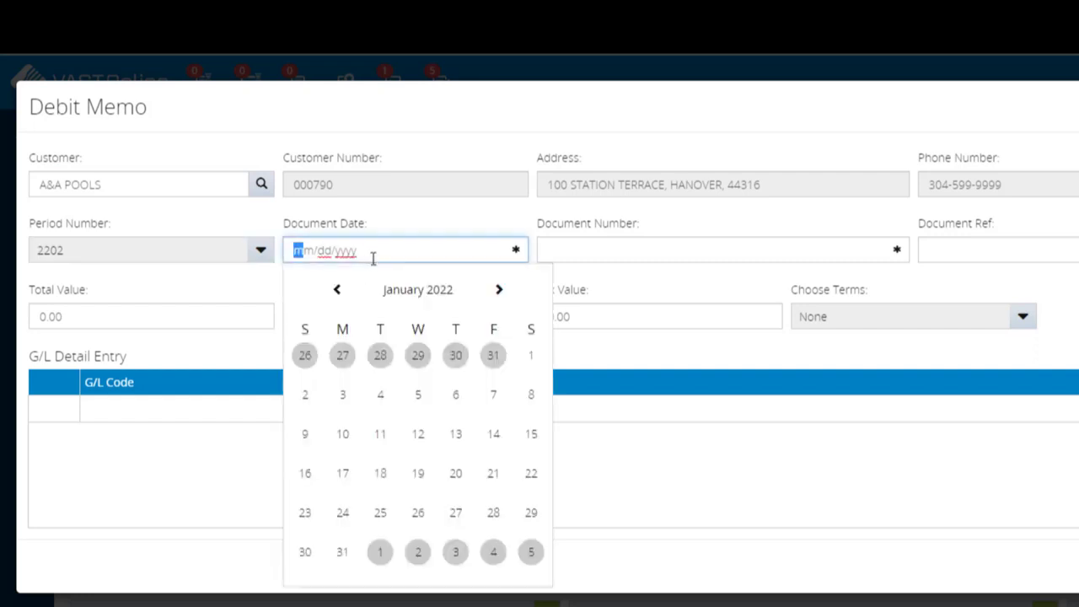
click(455, 400)
- Enter DM6894 as the document number and set the debit memo's total value to 78.26
click(605, 254)
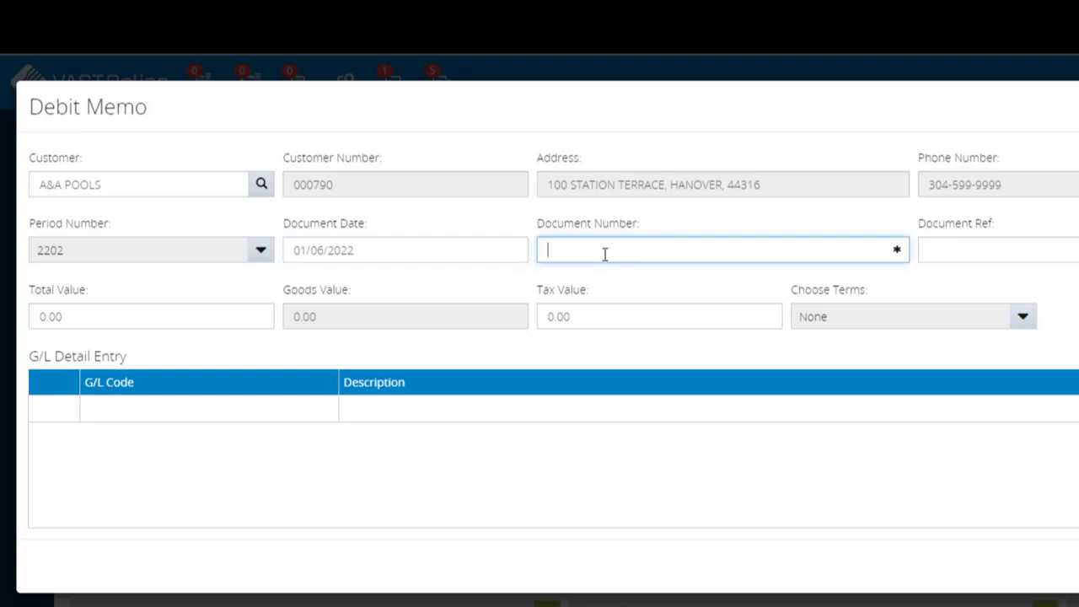
text(DM6894)
click(247, 313)
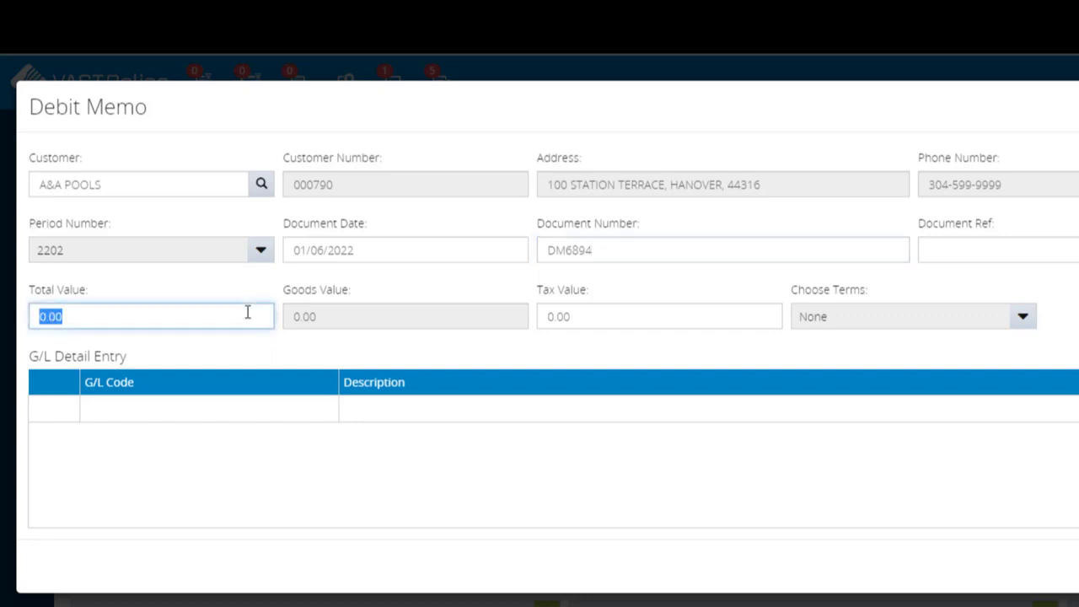
text(78.26)
- Search the G/L codes for "bad debt" and assign code 10300, BAD DEBT RESERVE, to the first detail line
click(140, 410)
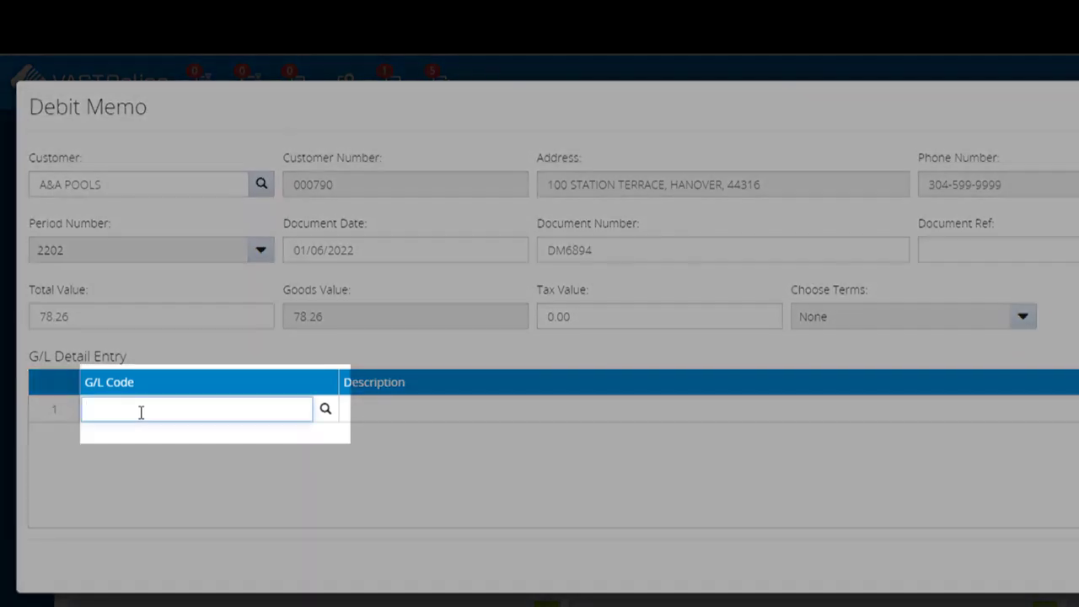
text(0)
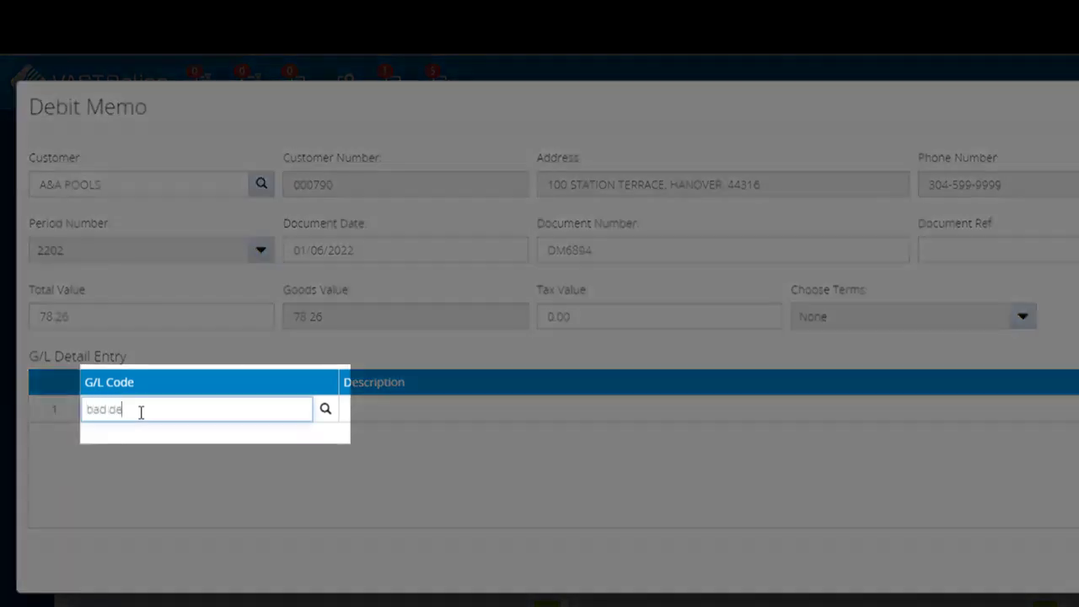
text(ad debt)
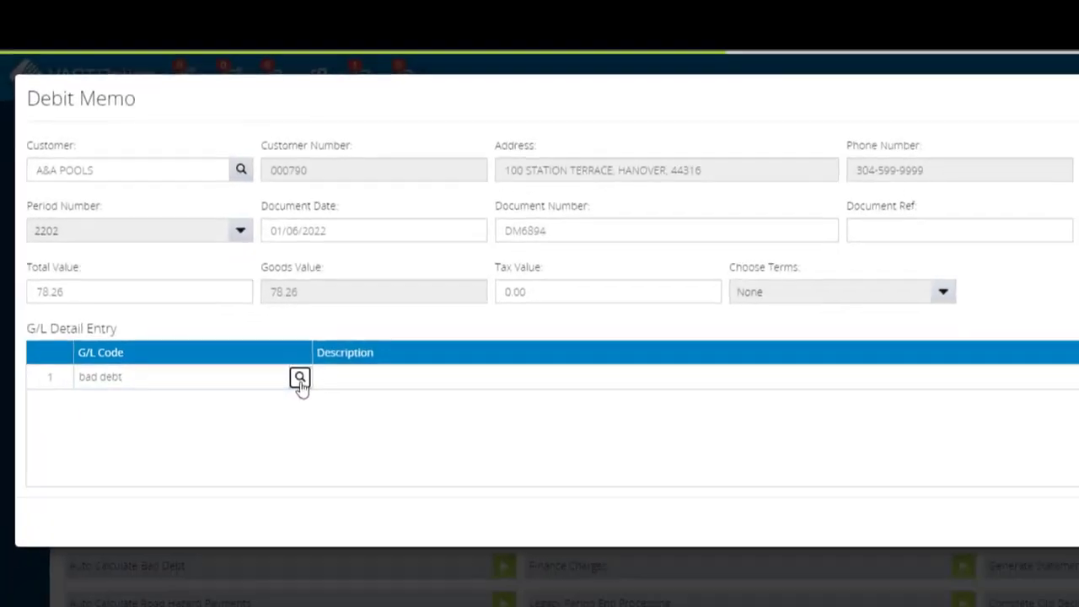
click(325, 409)
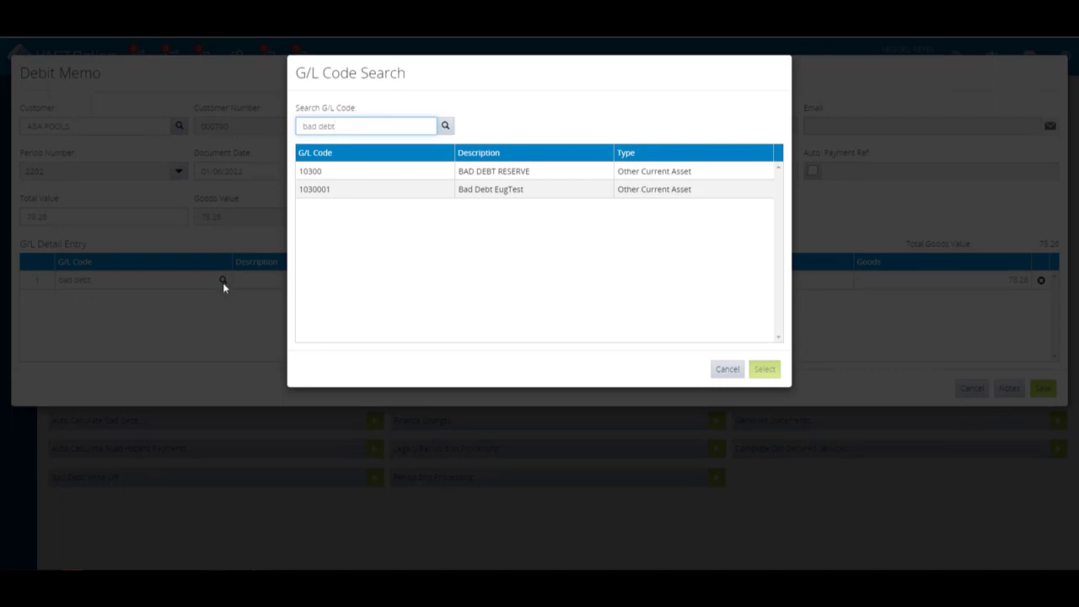
click(521, 172)
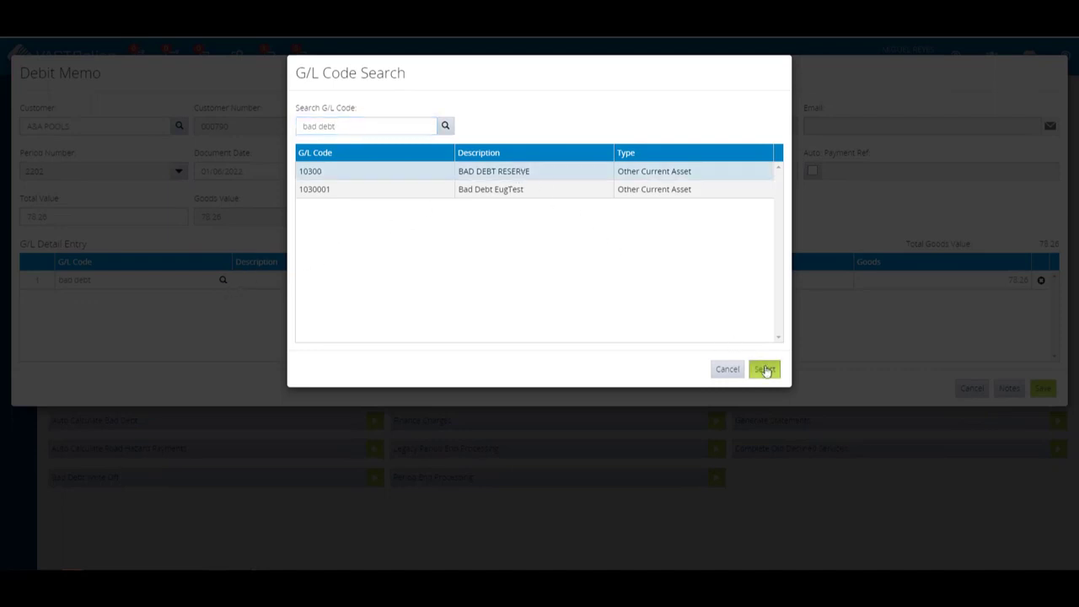
click(765, 370)
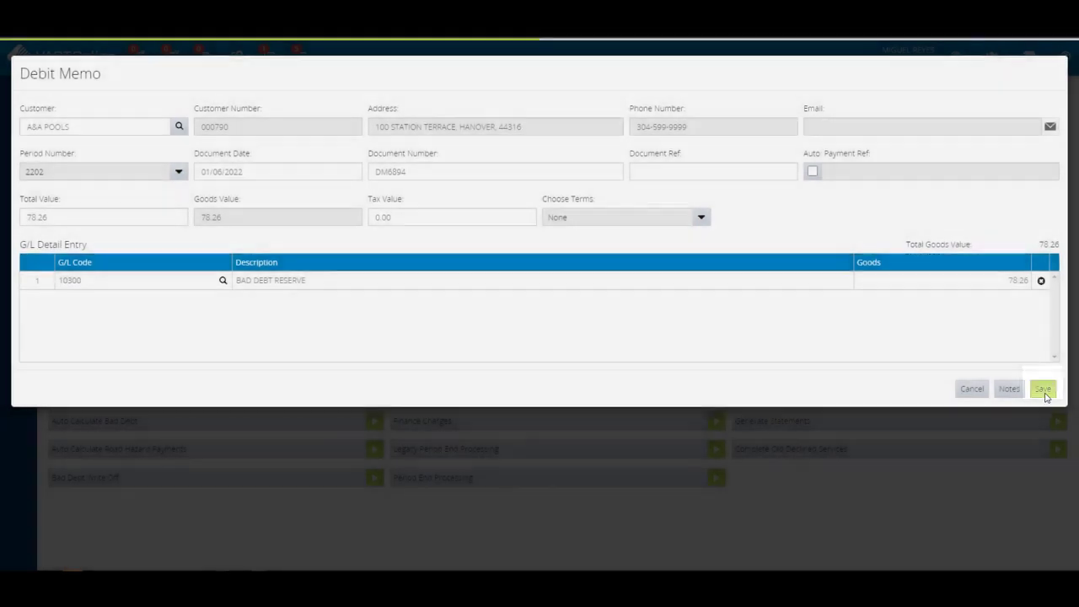
- Save the debit memo and close its printout preview
click(1043, 390)
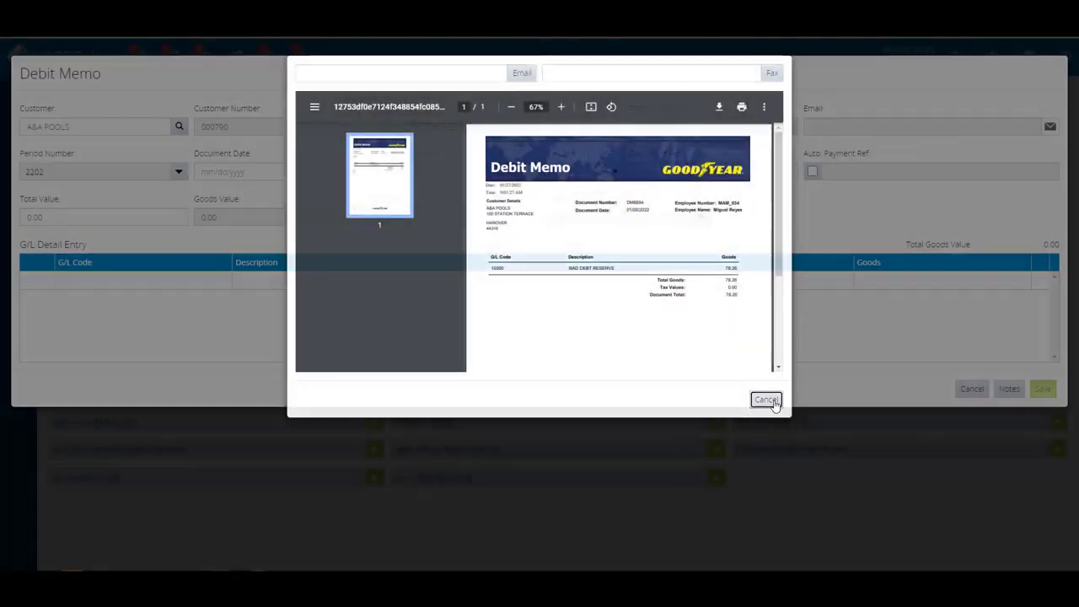
click(766, 400)
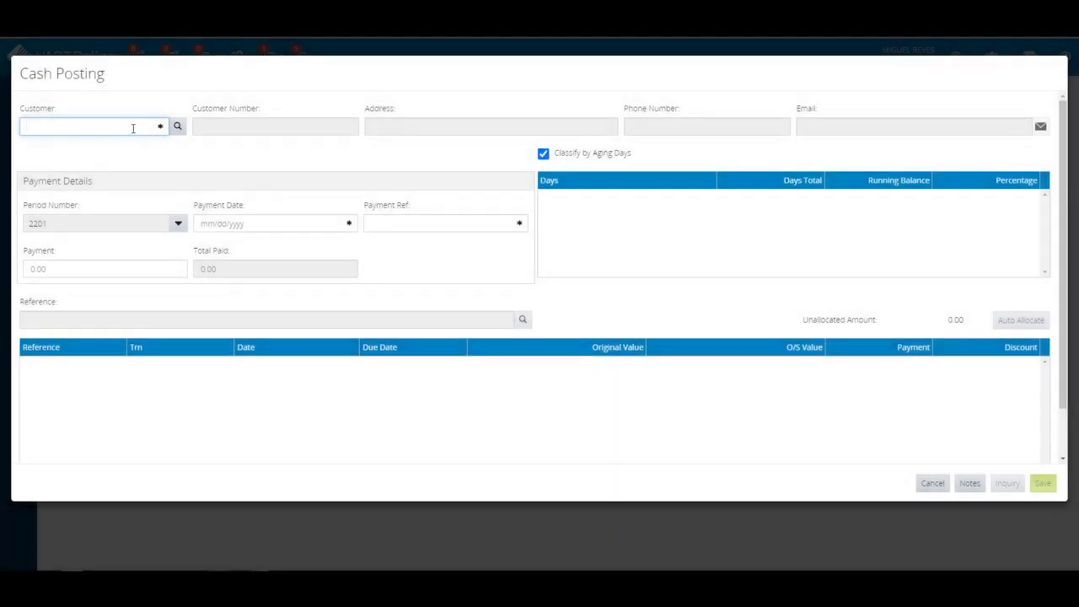
- Look up customers in the new Cash Posting and select the A&A POOLS record used for the debit memo
key(Return)
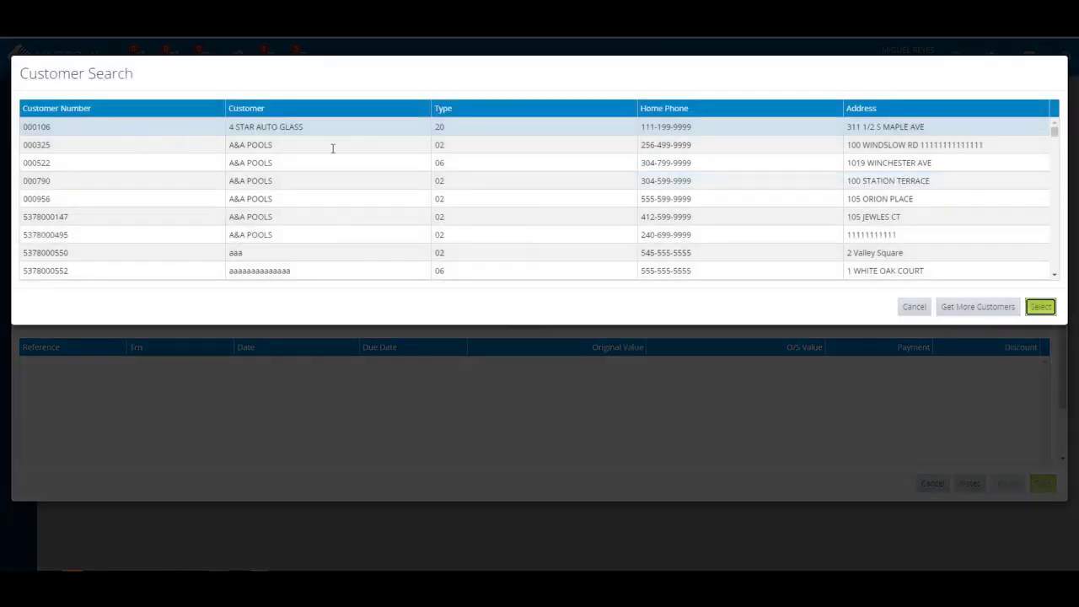
click(688, 183)
click(1040, 306)
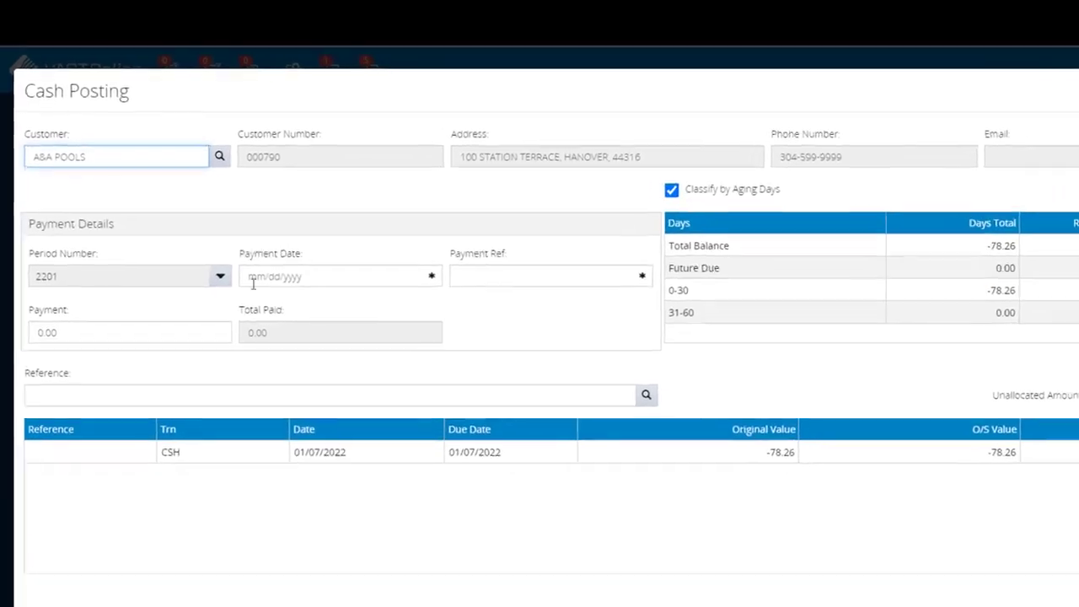
- Switch the new cash posting to period 2202, accepting the grid reset
click(220, 276)
click(217, 303)
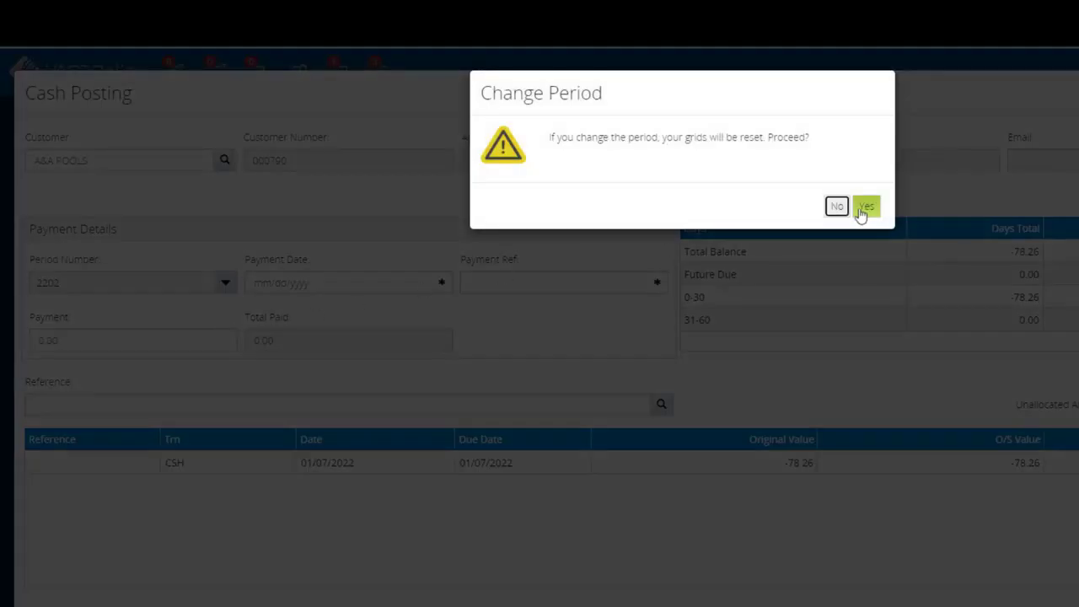
click(843, 202)
- Set the payment date to 01/11/2022 and enter DM7658 as the payment reference
click(441, 282)
click(329, 441)
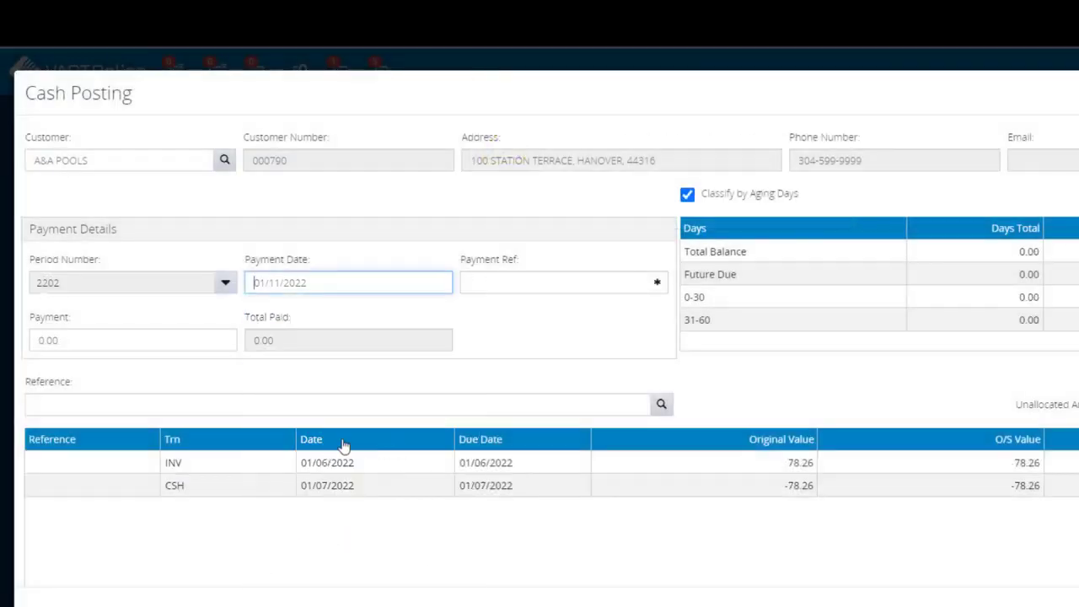
click(549, 286)
text(DM)
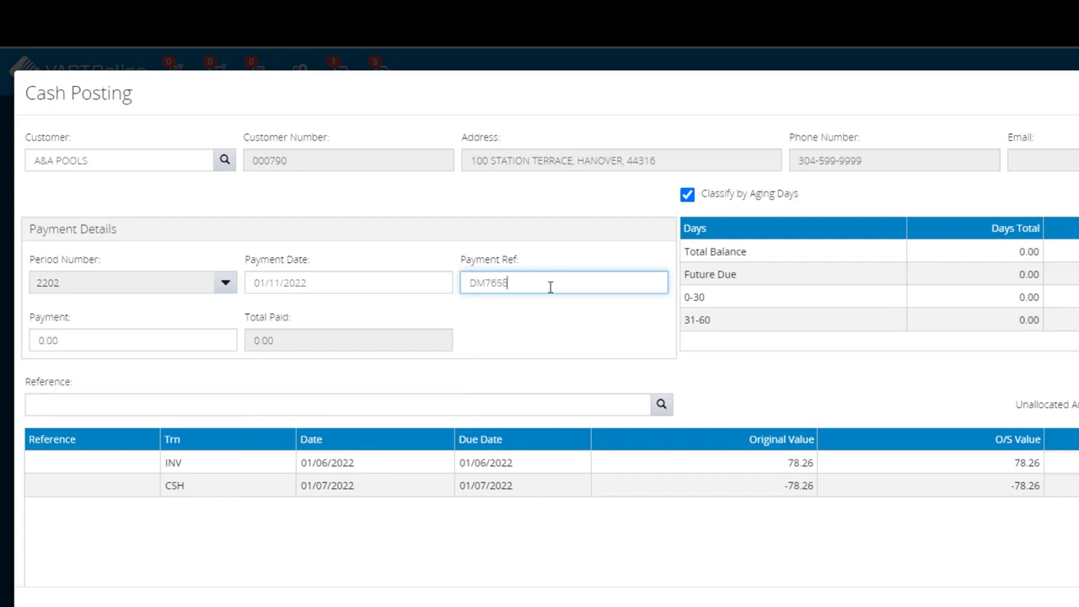
text(7658)
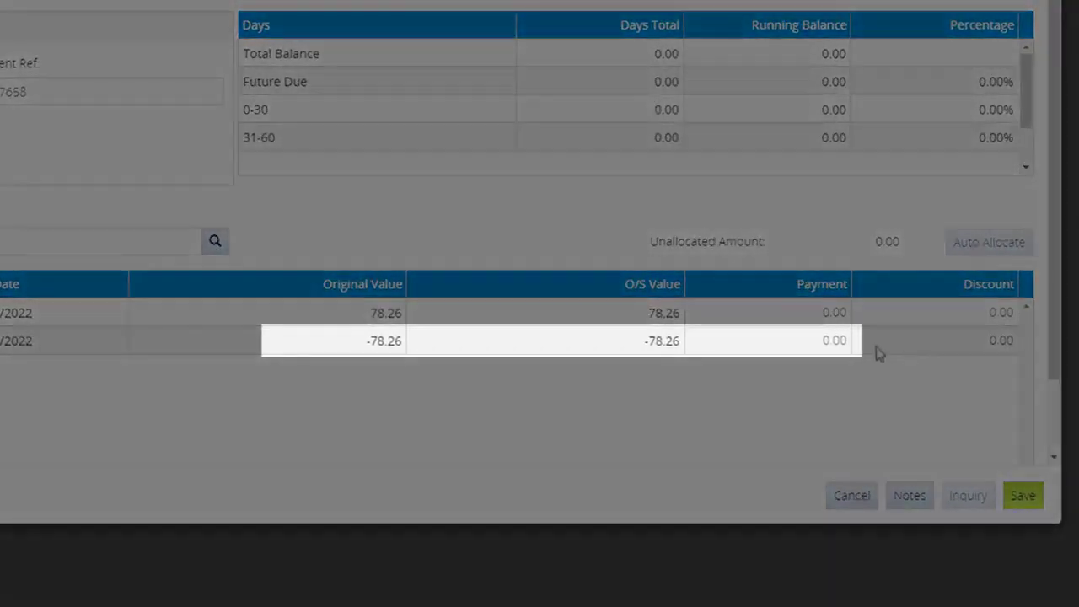
- Allocate a payment of -78.26 to the CSH credit line and offset it with 78.26 on the INV line
click(828, 341)
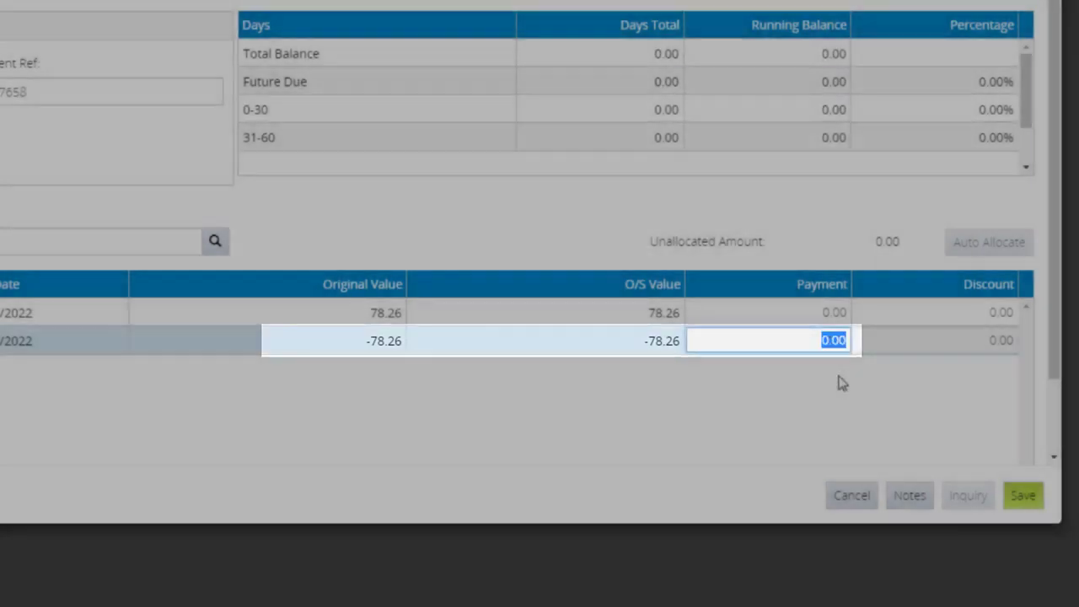
key(BackSpace)
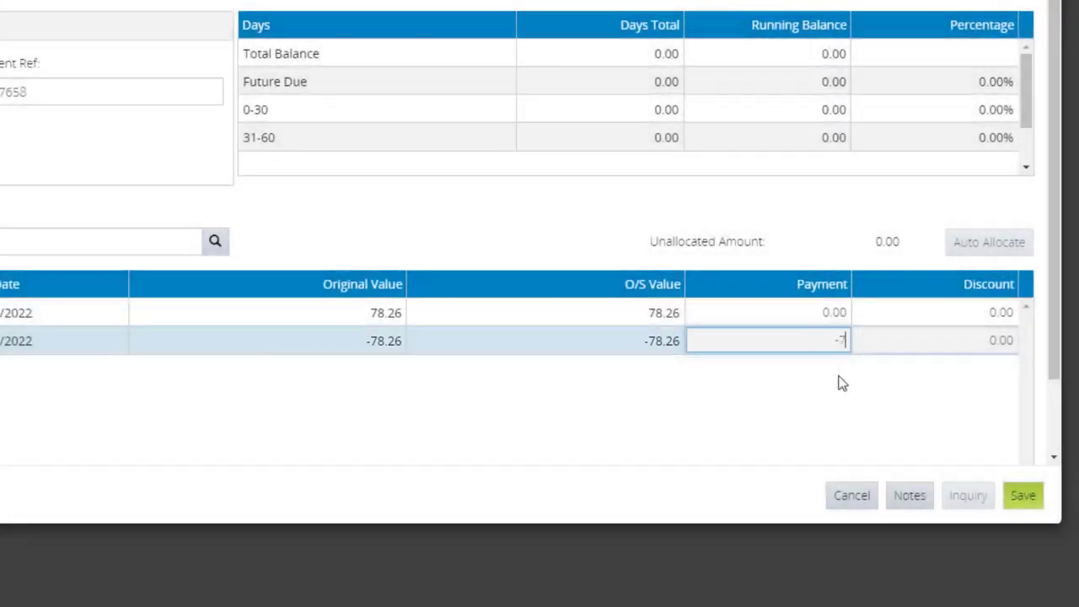
text(-78.26)
key(Return)
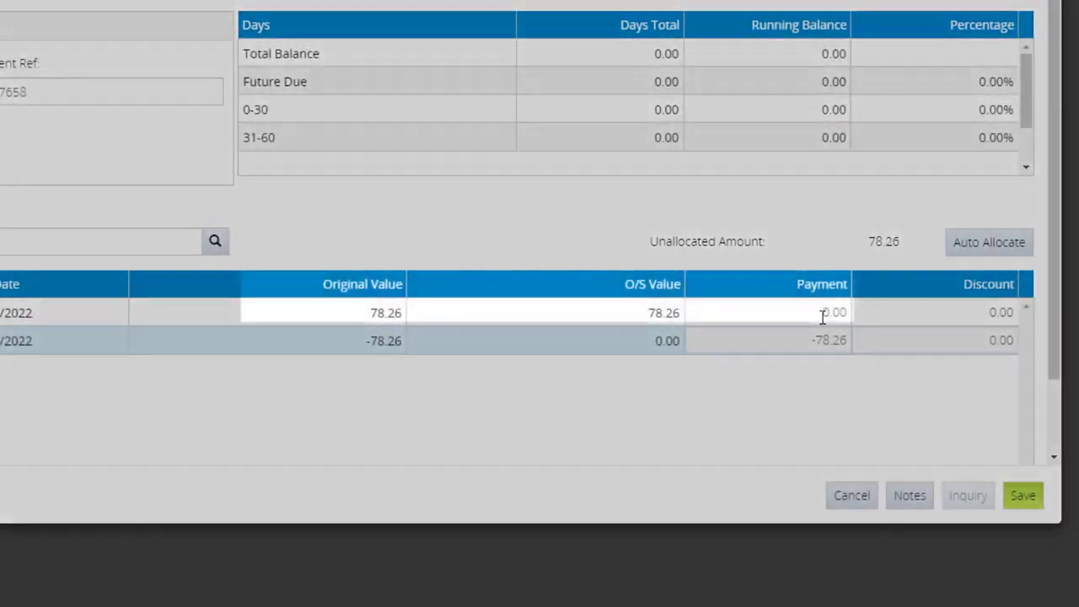
click(822, 314)
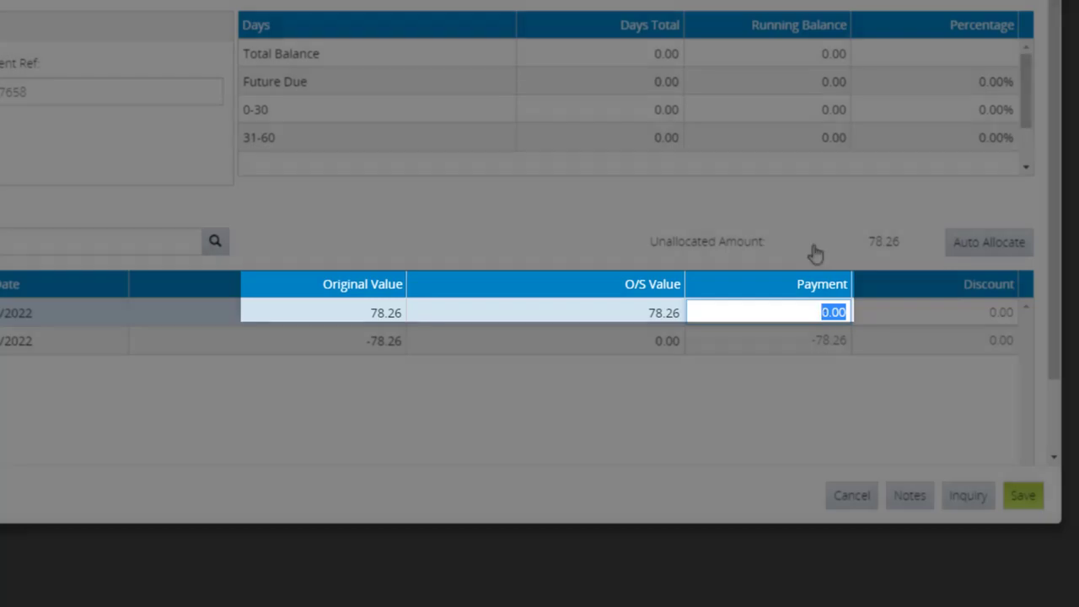
text(78)
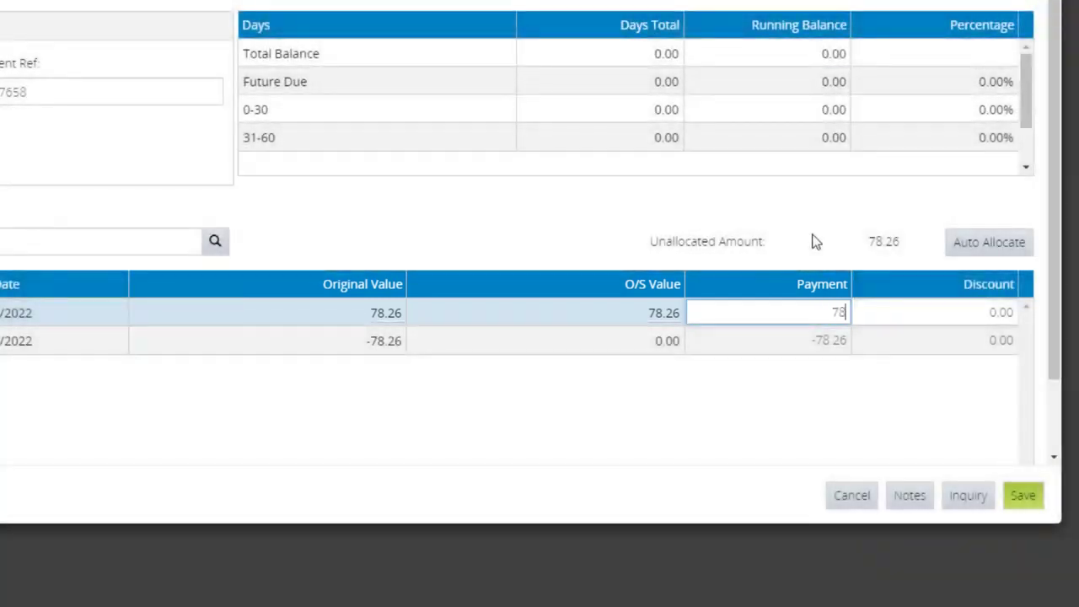
text(.26)
click(816, 242)
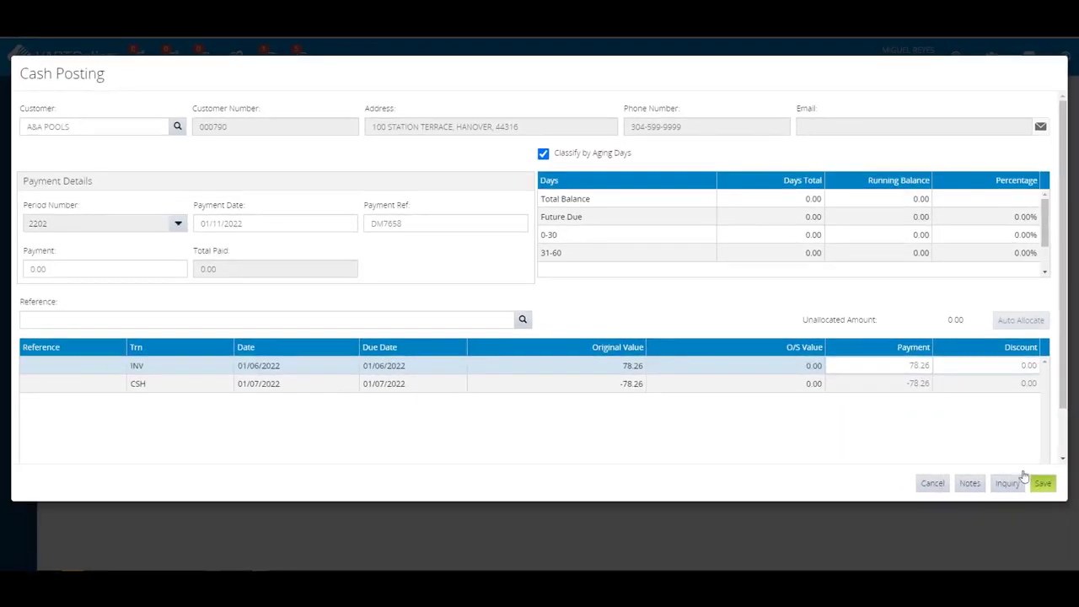
- Save the cash posting and its method of payment without adding a payment, and close the printout preview
click(1042, 484)
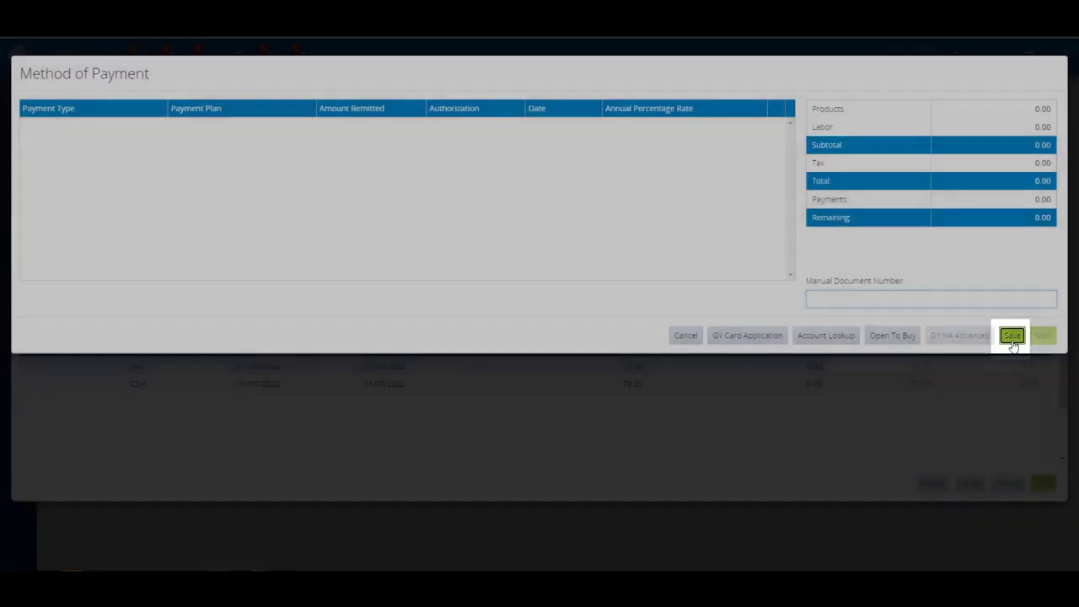
click(1012, 341)
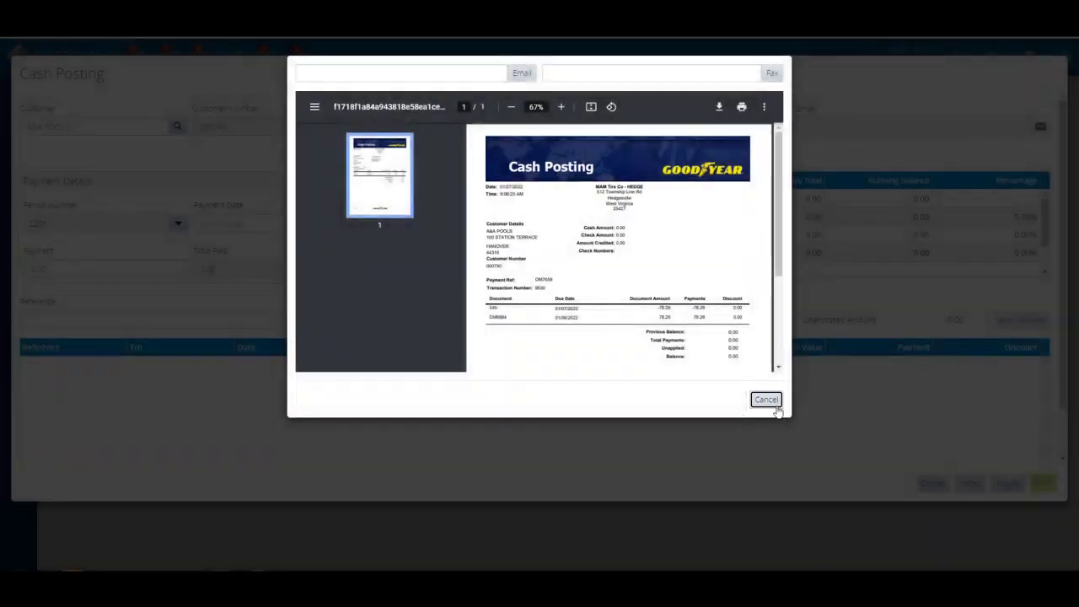
click(769, 401)
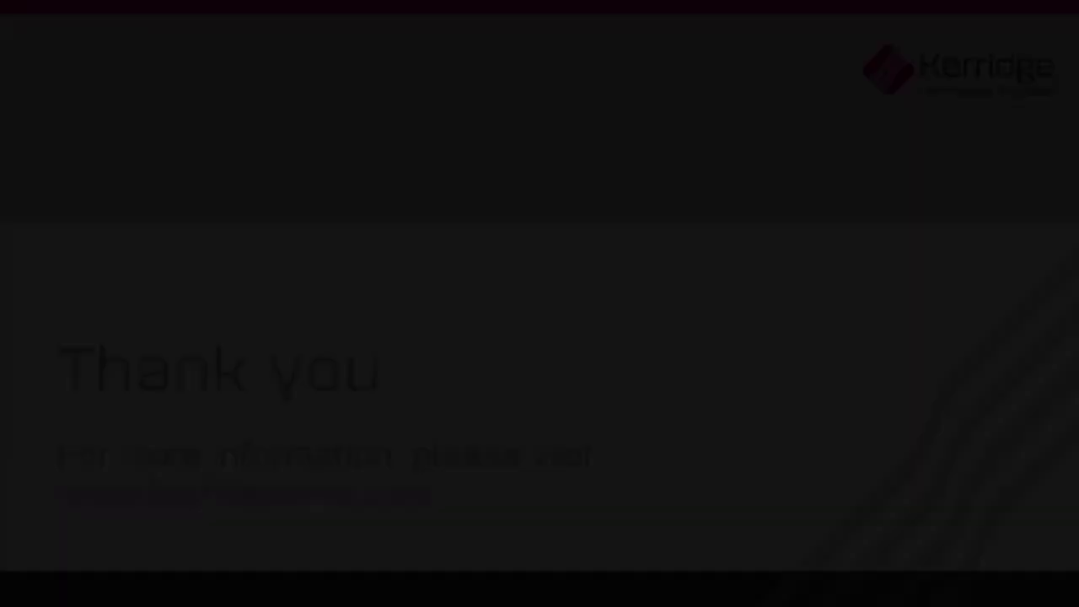